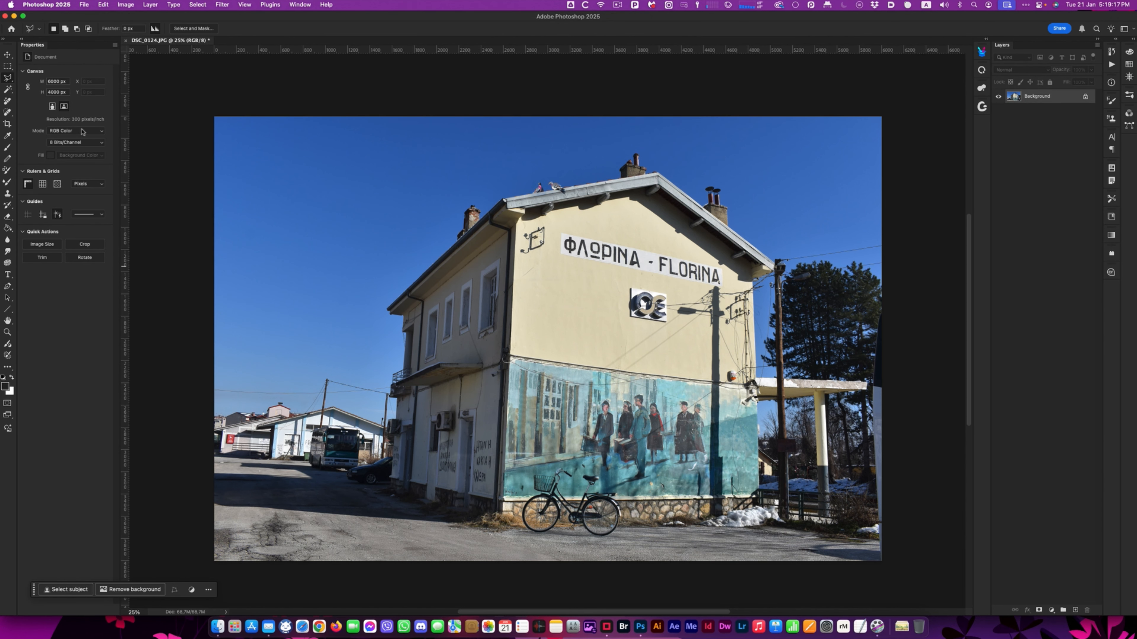
- With the Move tool active, remove the photo's background and disable the layer mask so the full image shows
{"action": "left_click", "coordinate": [7, 54]}
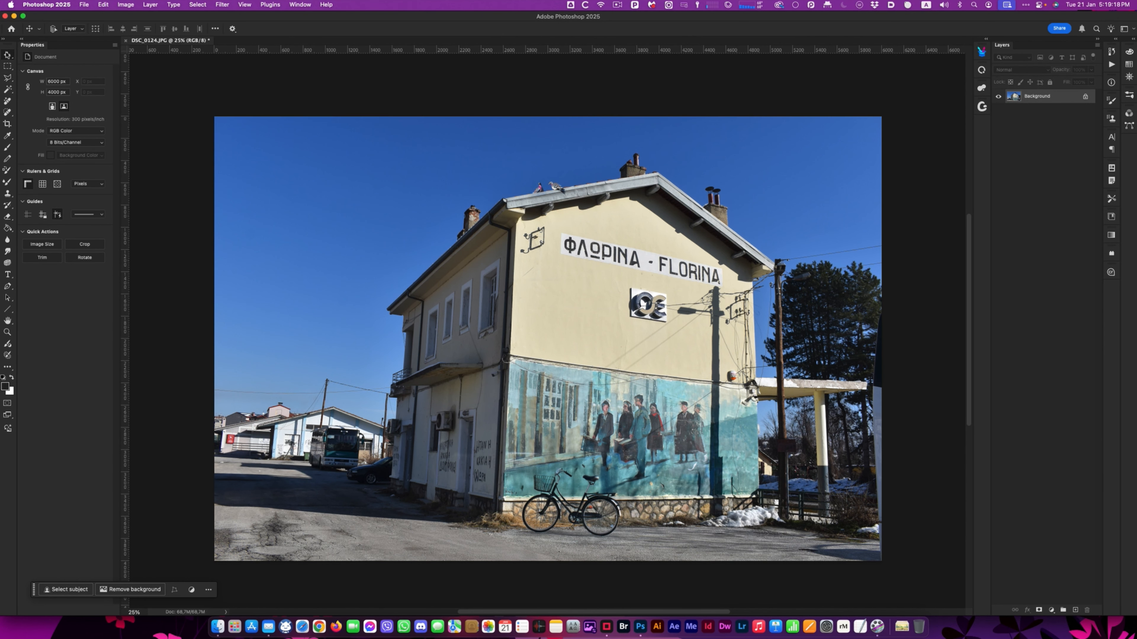
{"action": "left_click", "coordinate": [7, 67]}
{"action": "left_click", "coordinate": [8, 56]}
{"action": "left_click", "coordinate": [8, 66]}
{"action": "left_click", "coordinate": [8, 56]}
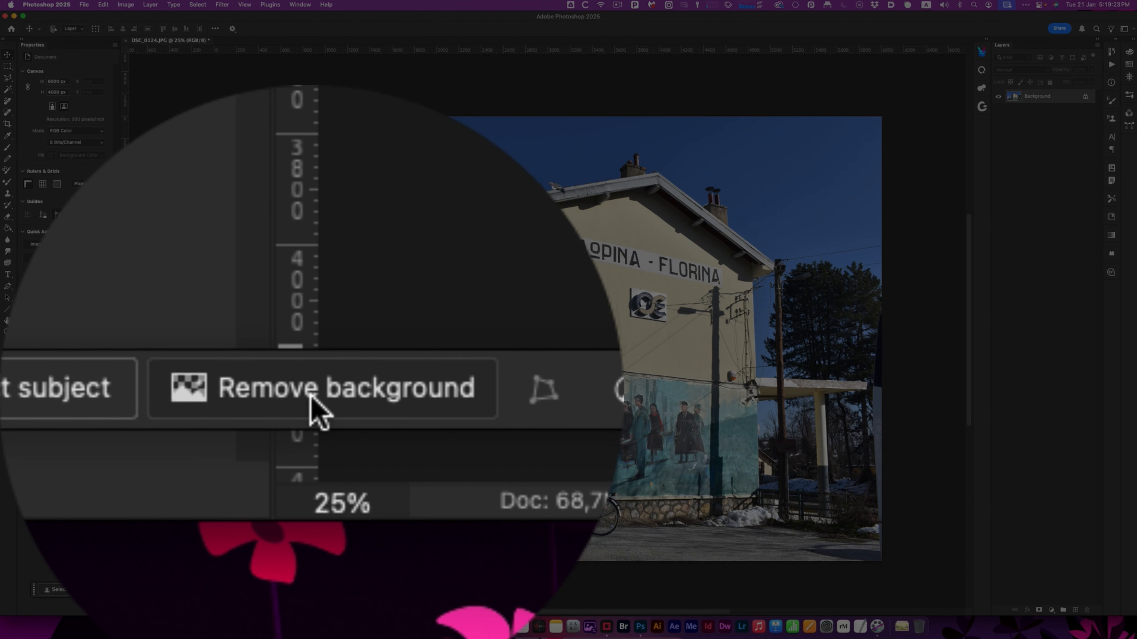
{"action": "left_click", "coordinate": [314, 398]}
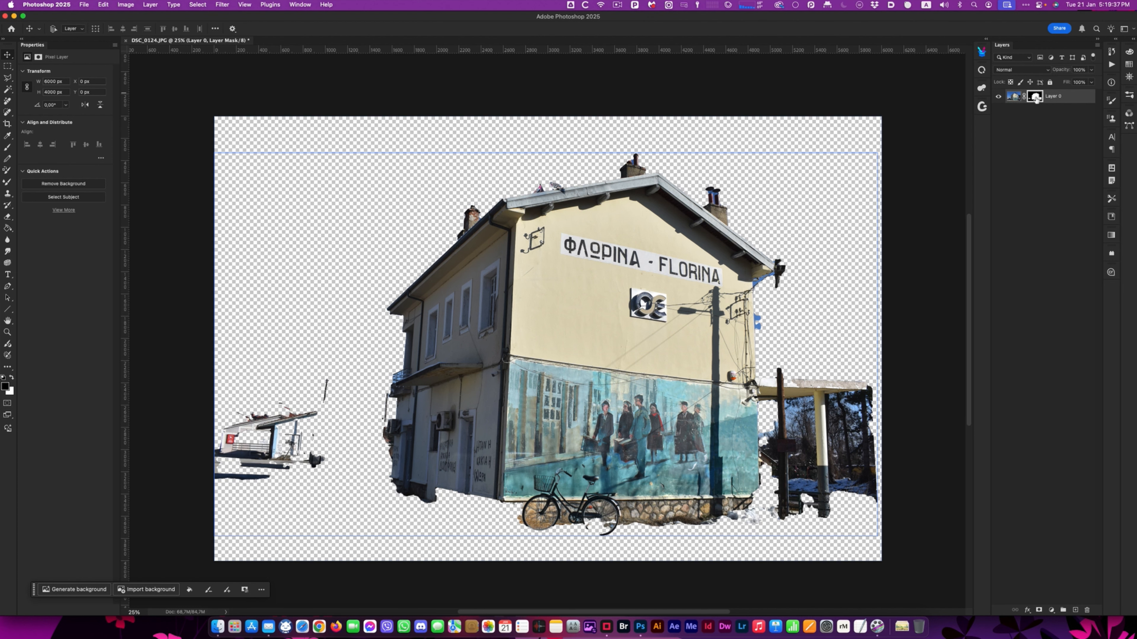
{"action": "left_click", "coordinate": [1035, 97], "text": "shift"}
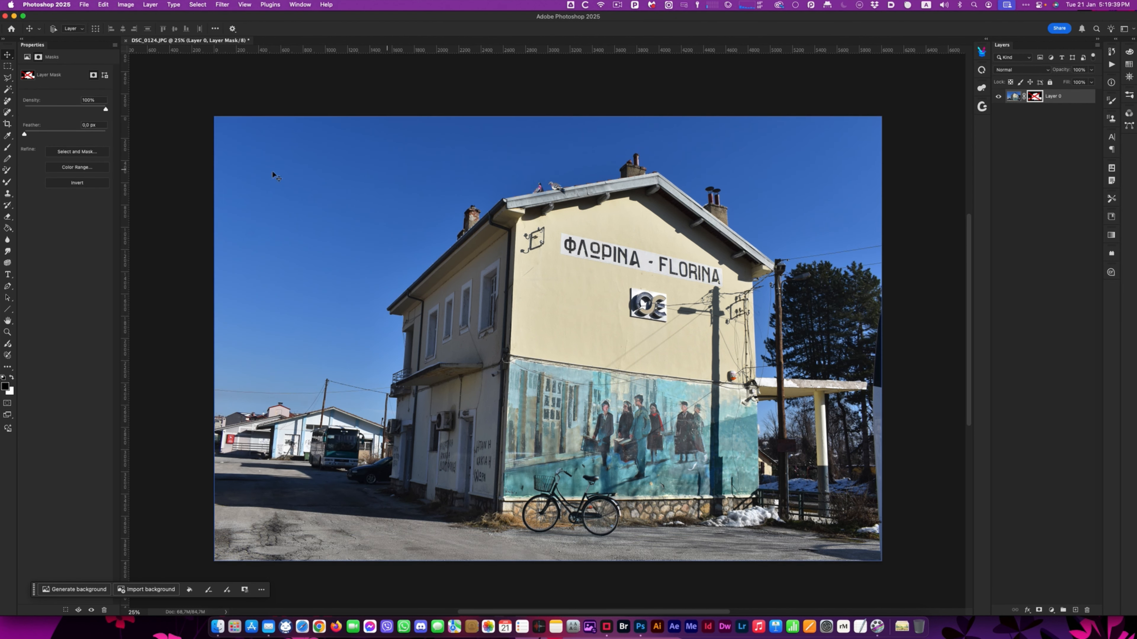
- Draw a Polygonal Lasso selection along the distant skyline, station roof and canopy, closing it around the ground beyond the canvas edges
{"action": "left_click", "coordinate": [8, 79]}
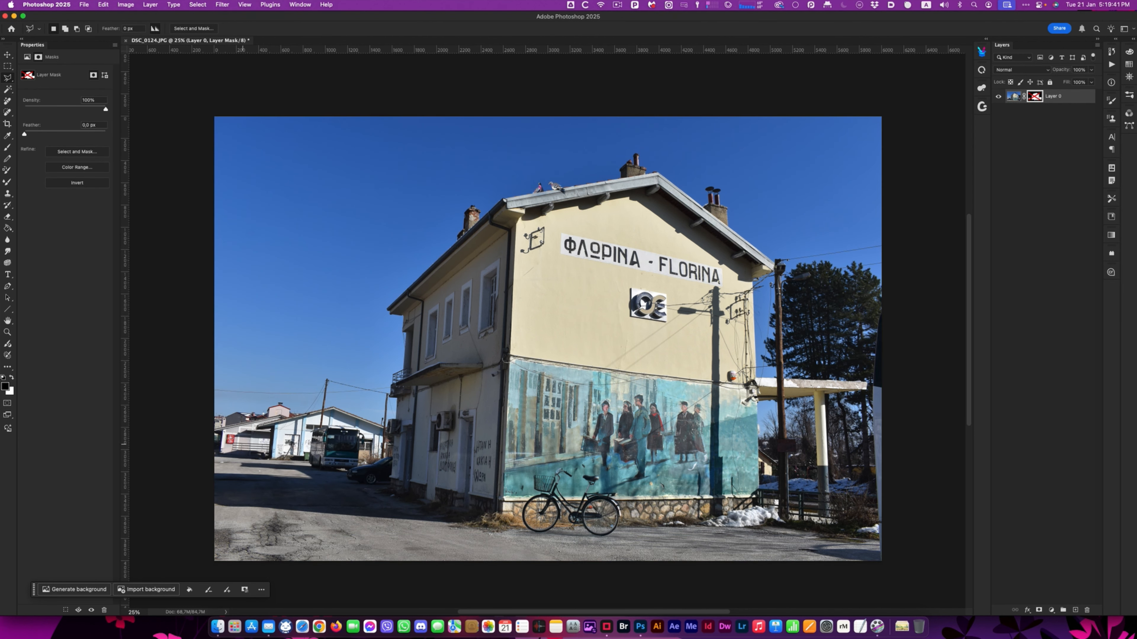
{"action": "left_click", "coordinate": [210, 418]}
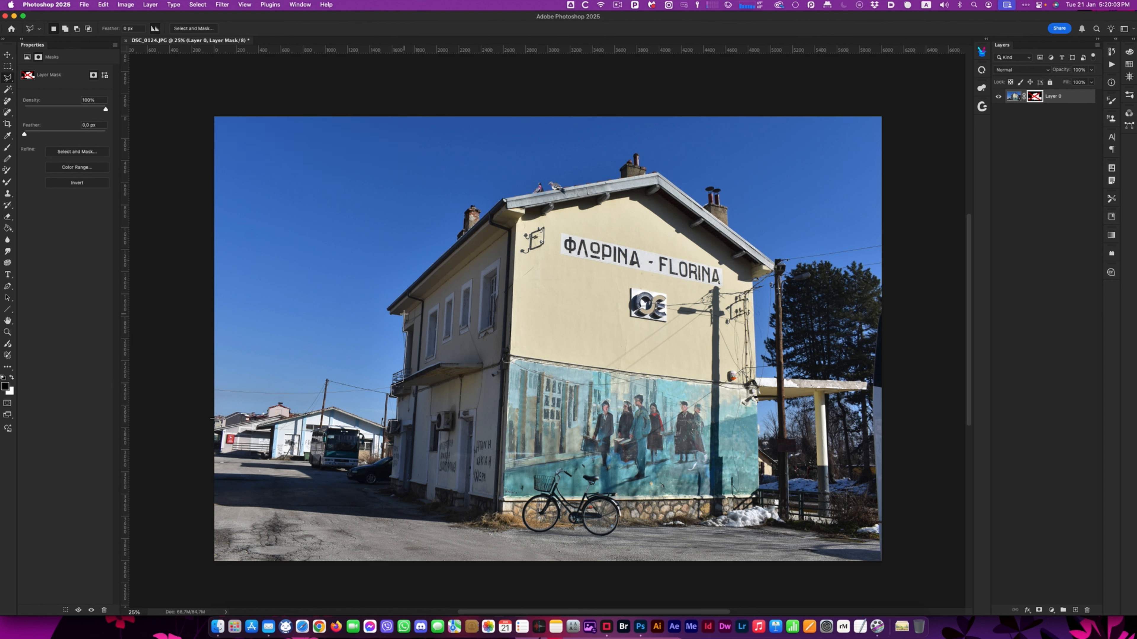
{"action": "left_click", "coordinate": [388, 309]}
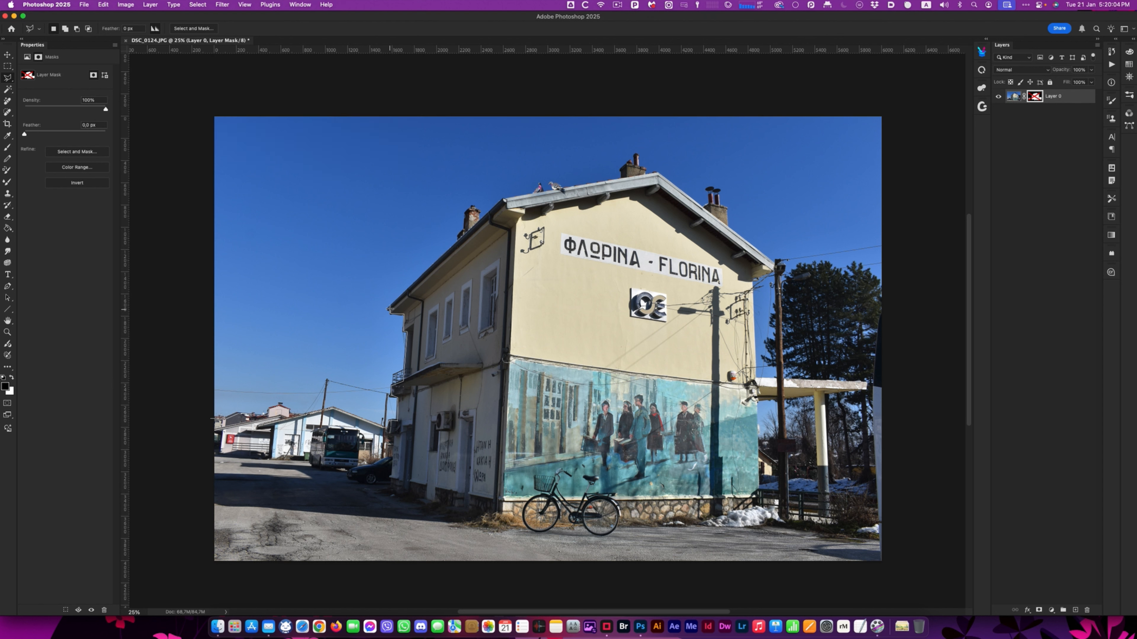
{"action": "left_click", "coordinate": [500, 195]}
{"action": "left_click", "coordinate": [656, 172]}
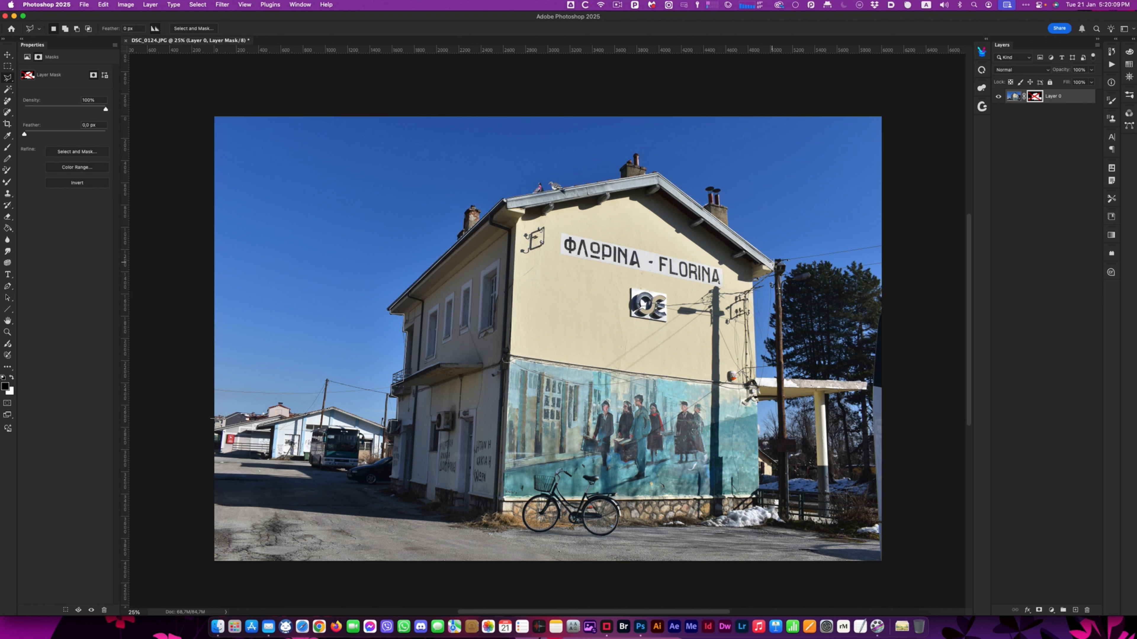
{"action": "left_click", "coordinate": [773, 263]}
{"action": "left_click", "coordinate": [754, 382]}
{"action": "left_click", "coordinate": [873, 383]}
{"action": "left_click", "coordinate": [884, 303]}
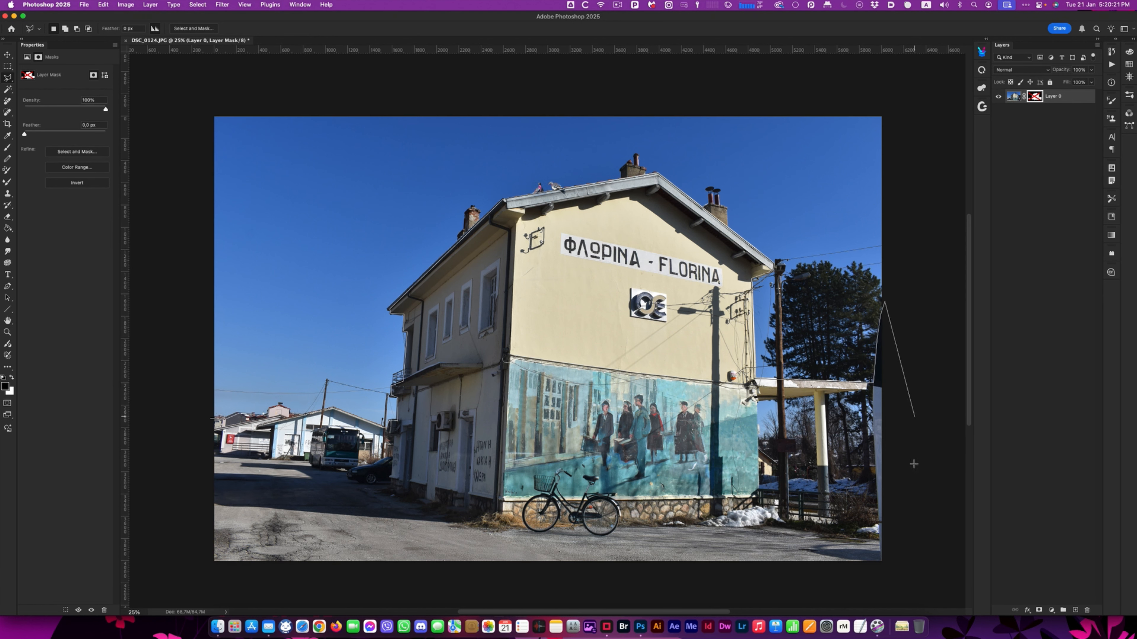
{"action": "left_click", "coordinate": [902, 571]}
{"action": "left_click", "coordinate": [193, 508]}
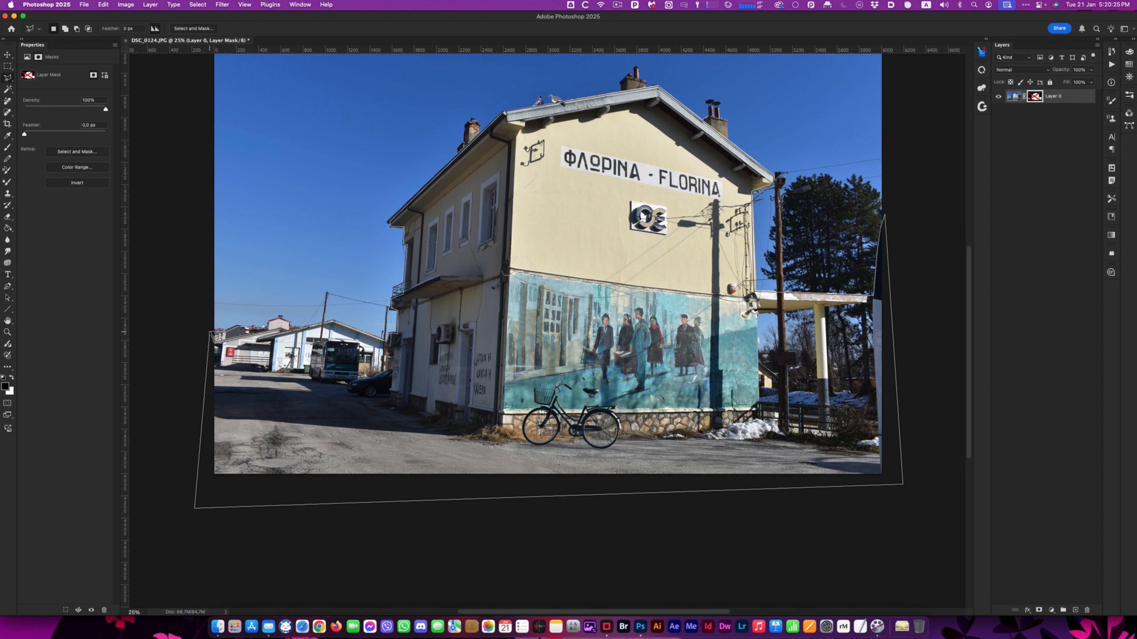
{"action": "left_click", "coordinate": [211, 333]}
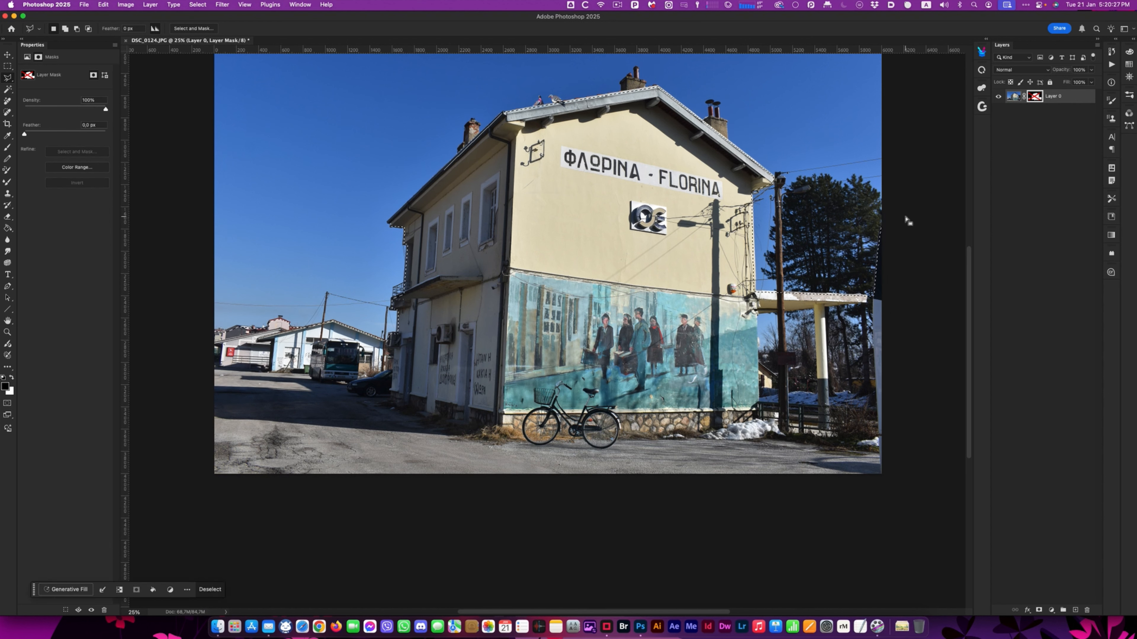
- Re-enable the layer mask, fill the selected area of it with White at 100% opacity in Normal mode, and deselect
{"action": "left_click", "coordinate": [1035, 97], "text": "shift"}
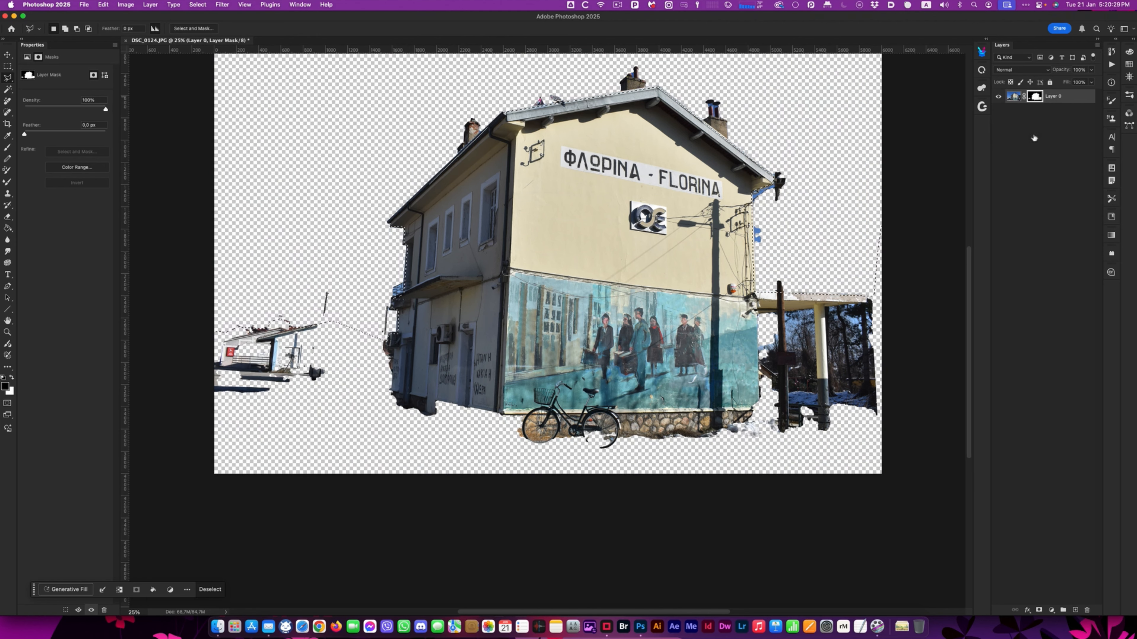
{"action": "scroll", "coordinate": [597, 269], "scroll_direction": "up", "scroll_amount": 3}
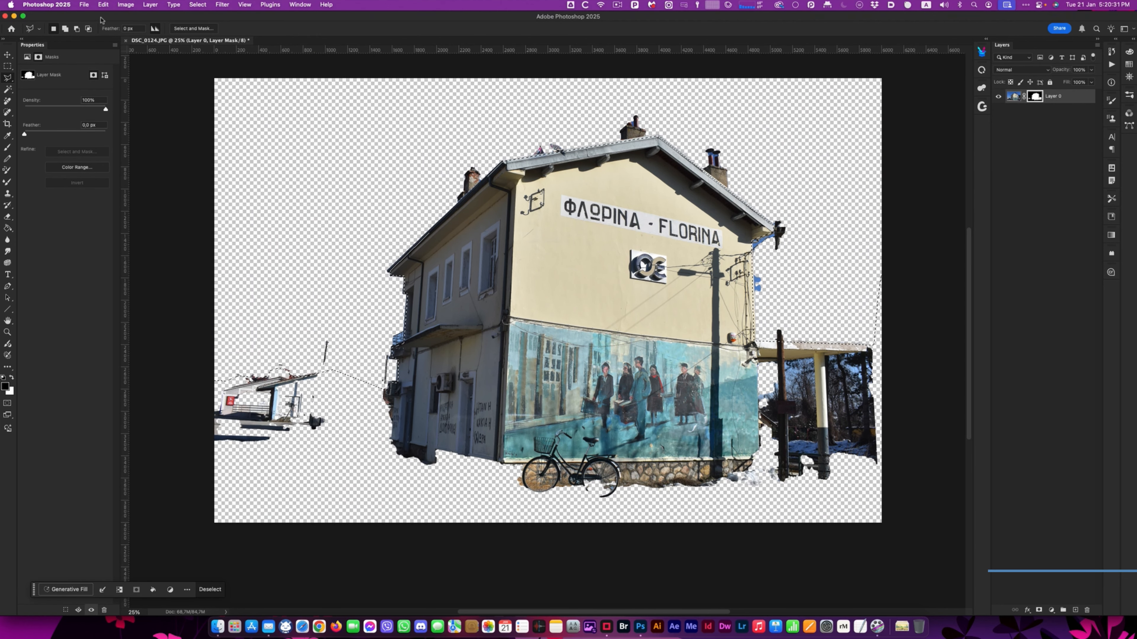
{"action": "left_click", "coordinate": [103, 5]}
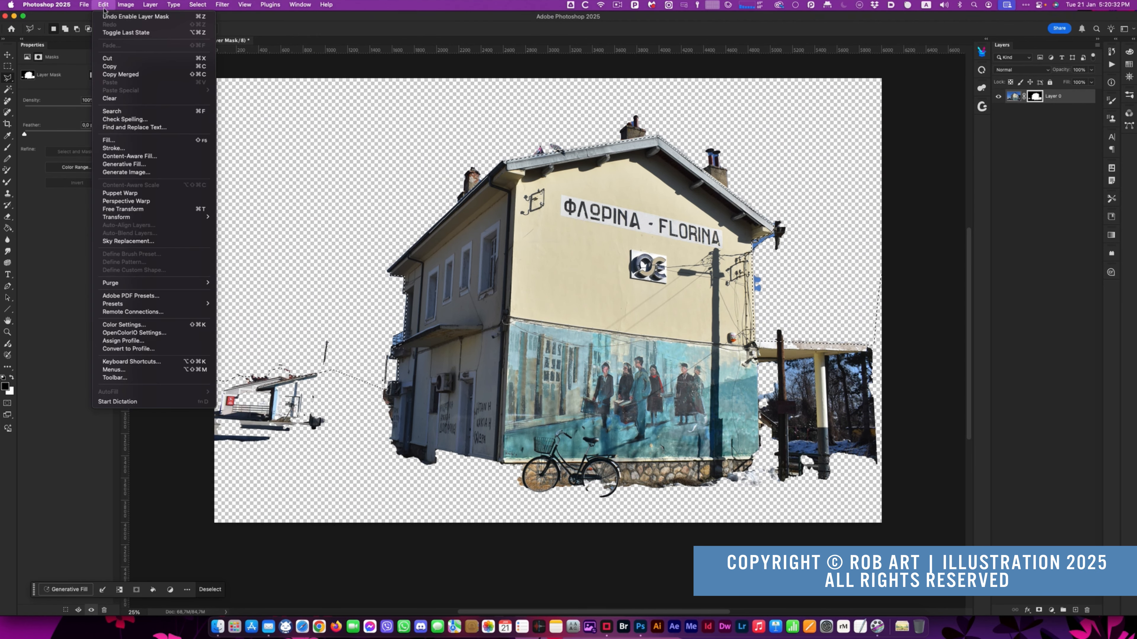
{"action": "left_click", "coordinate": [108, 139]}
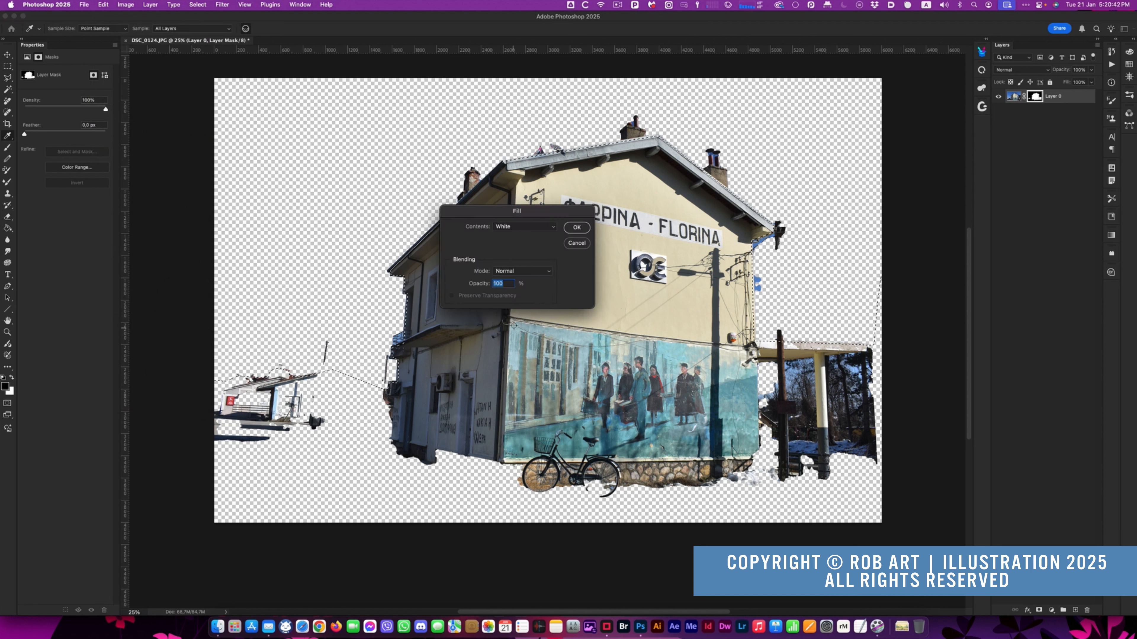
{"action": "left_click", "coordinate": [575, 228]}
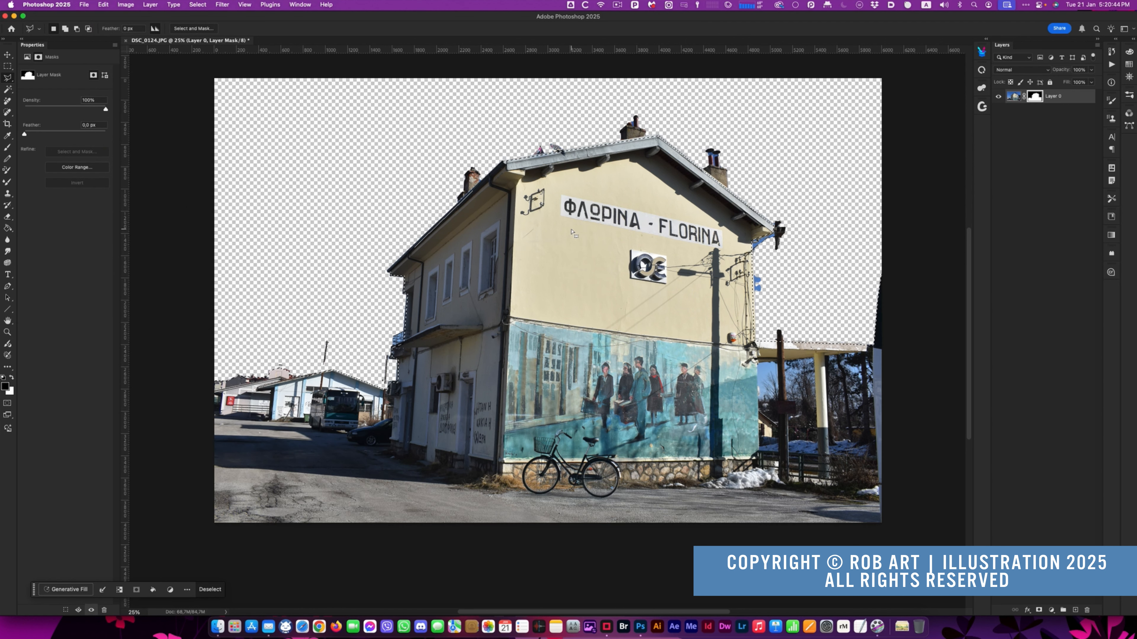
{"action": "key", "text": "l"}
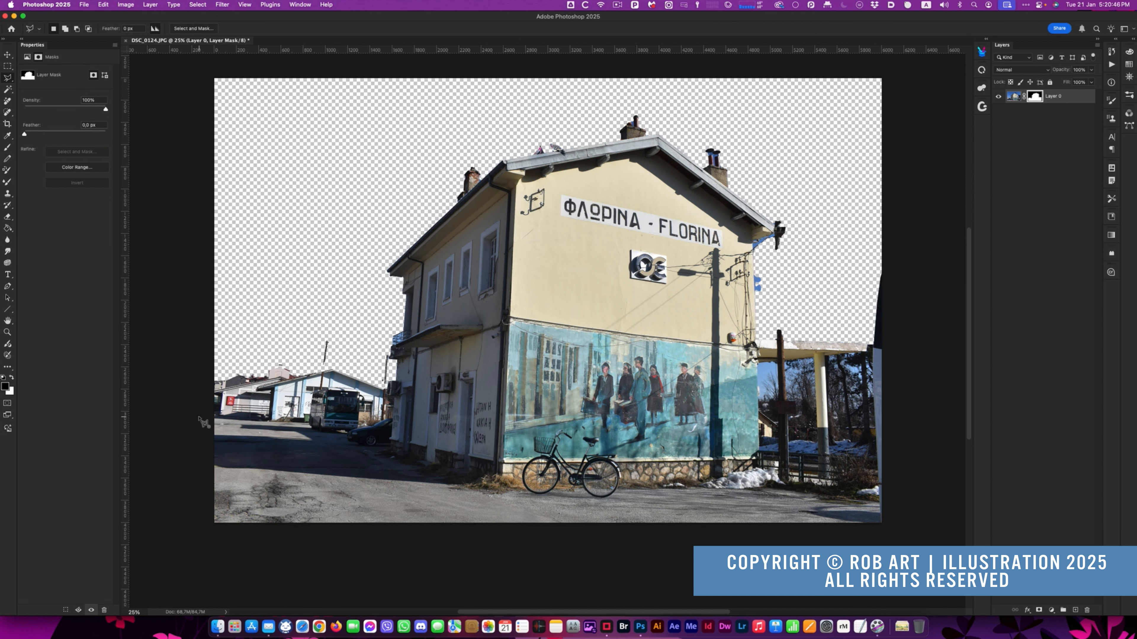
{"action": "key", "text": "super+d"}
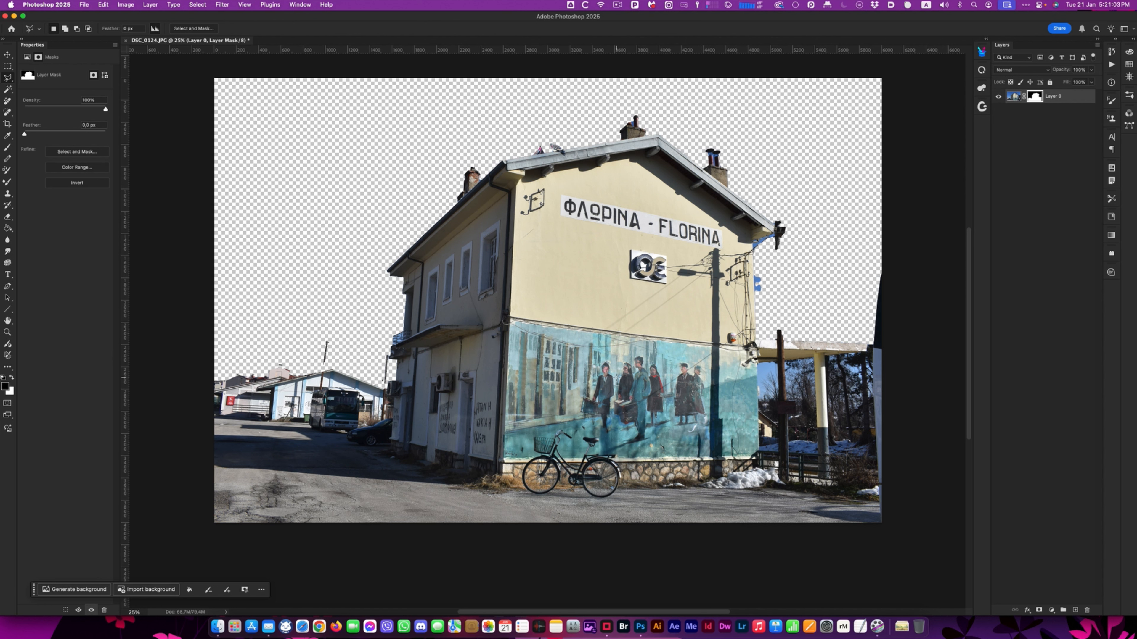
{"action": "left_click", "coordinate": [133, 5]}
{"action": "mouse_move", "coordinate": [150, 4]}
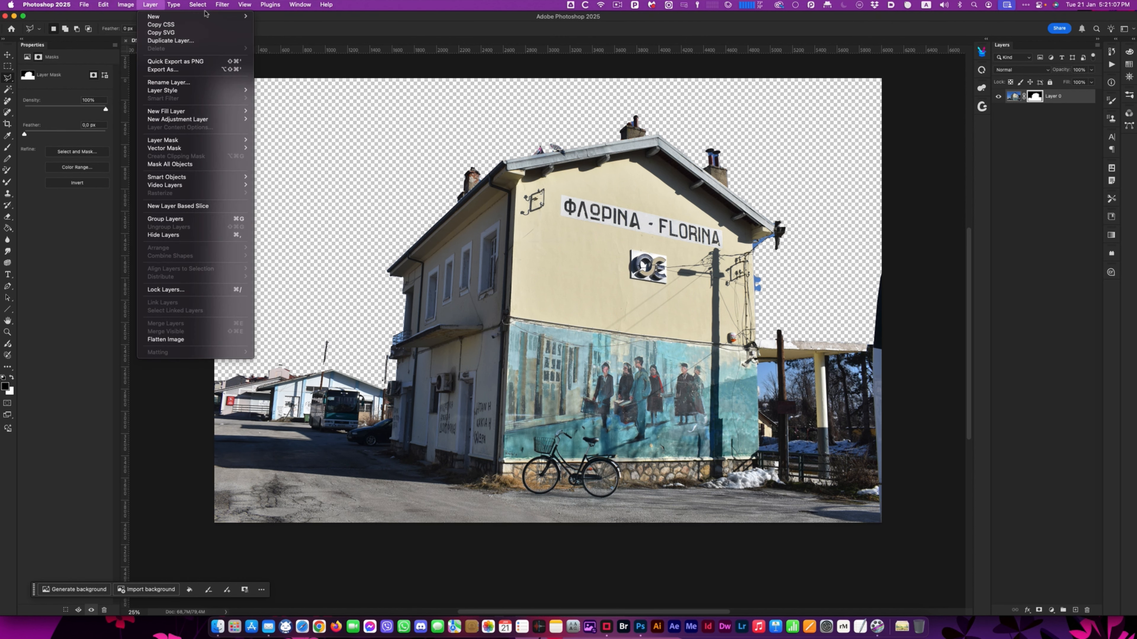
{"action": "mouse_move", "coordinate": [327, 5]}
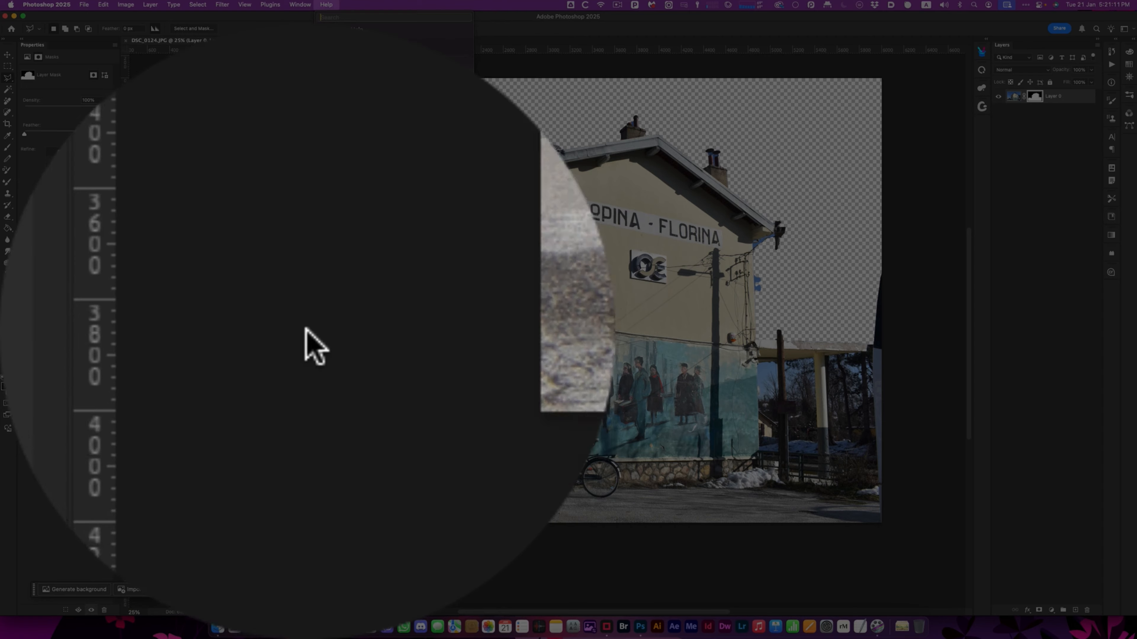
- Generate a new background for the transparent sky using the prompt "dramatic cloudy storm front"
{"action": "left_click", "coordinate": [307, 330]}
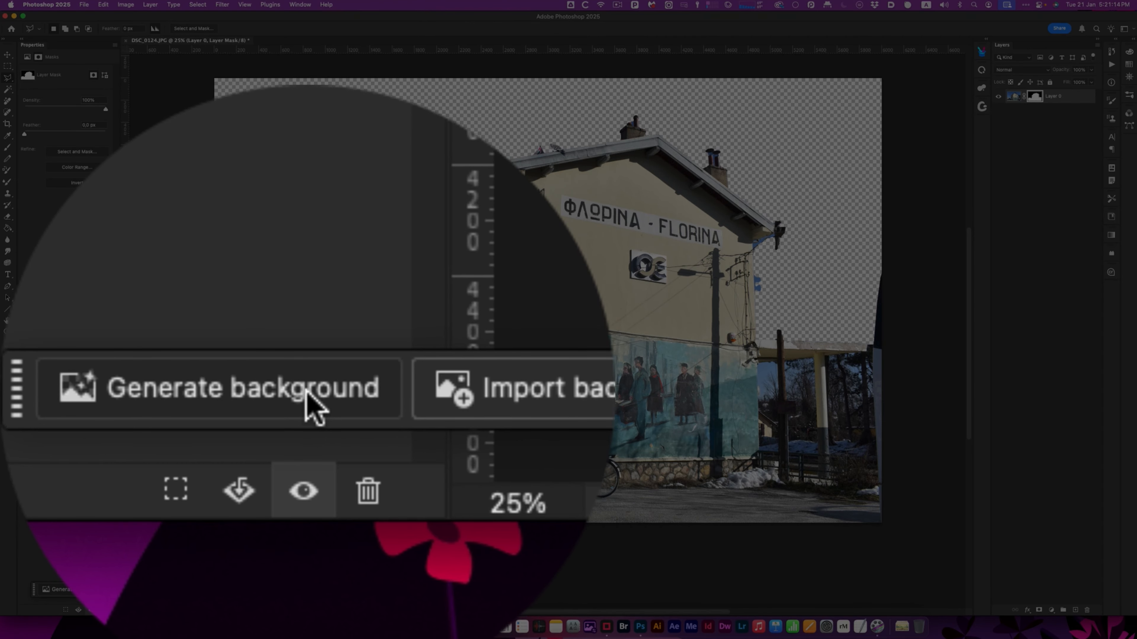
{"action": "left_click", "coordinate": [99, 590]}
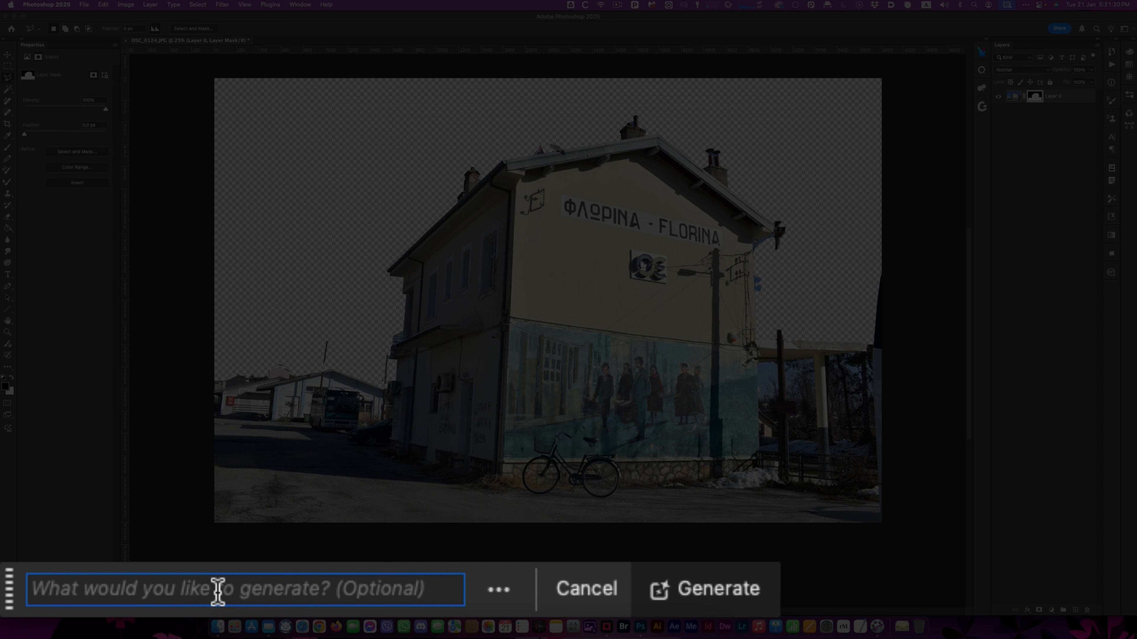
{"action": "type", "text": "dramatic cloudy s"}
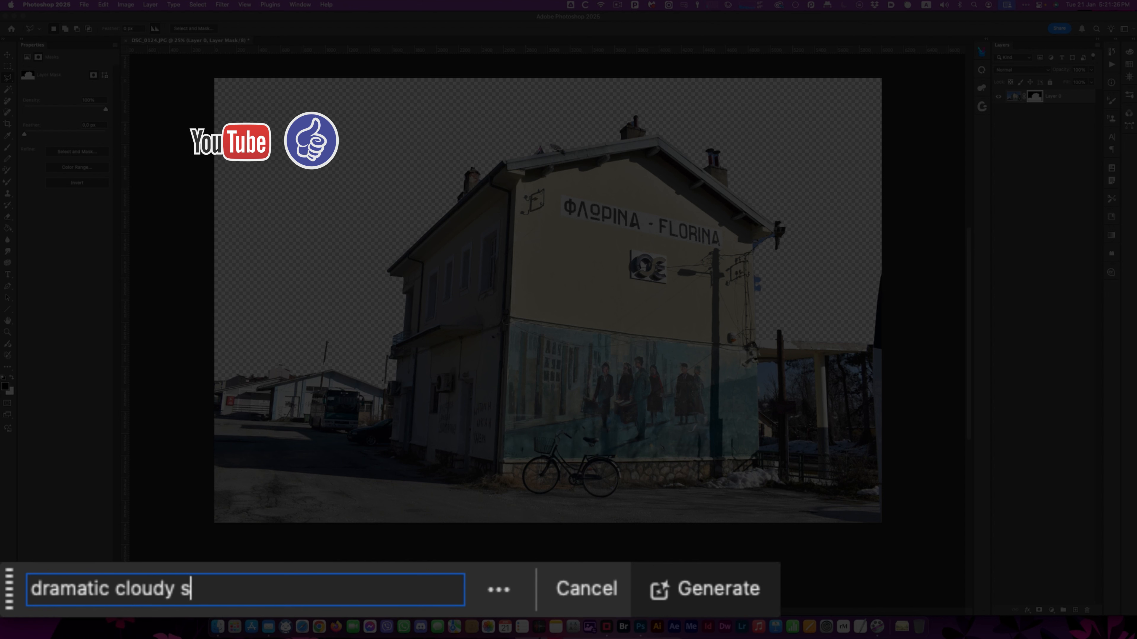
{"action": "type", "text": "torm front"}
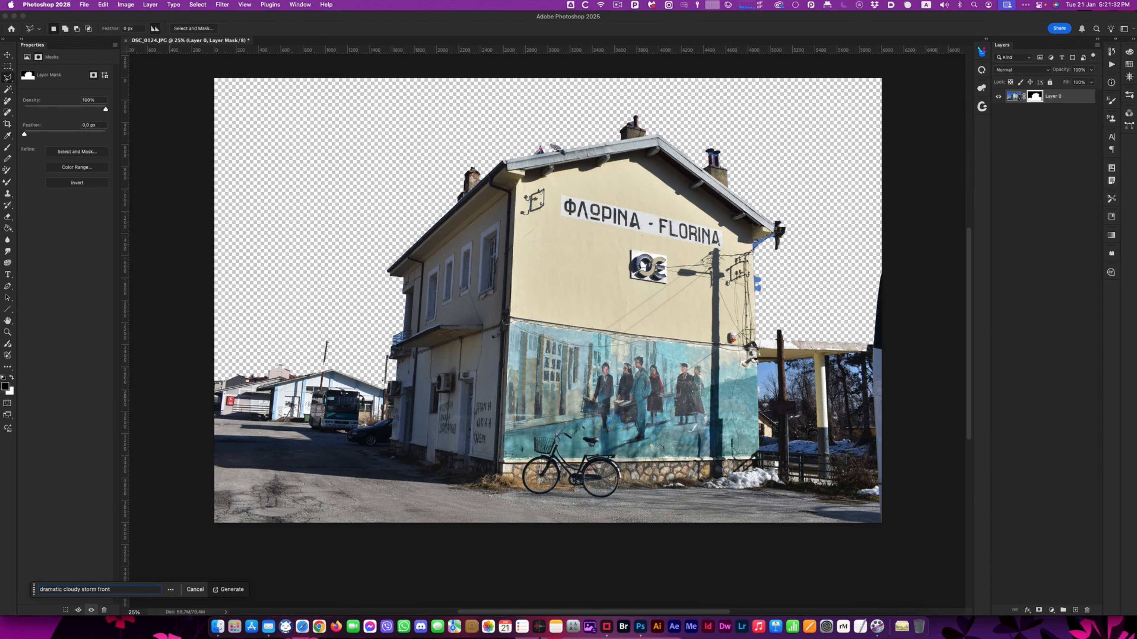
{"action": "key", "text": "Return"}
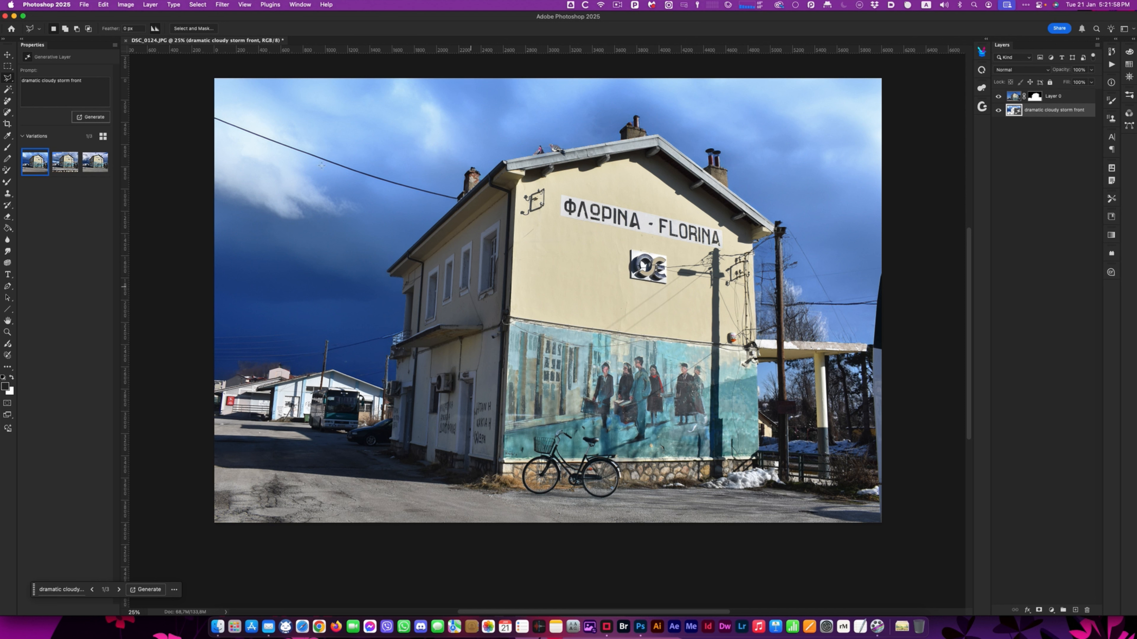
- Preview the three generated sky variations, and generate another set with the same prompt
{"action": "left_click", "coordinate": [61, 171]}
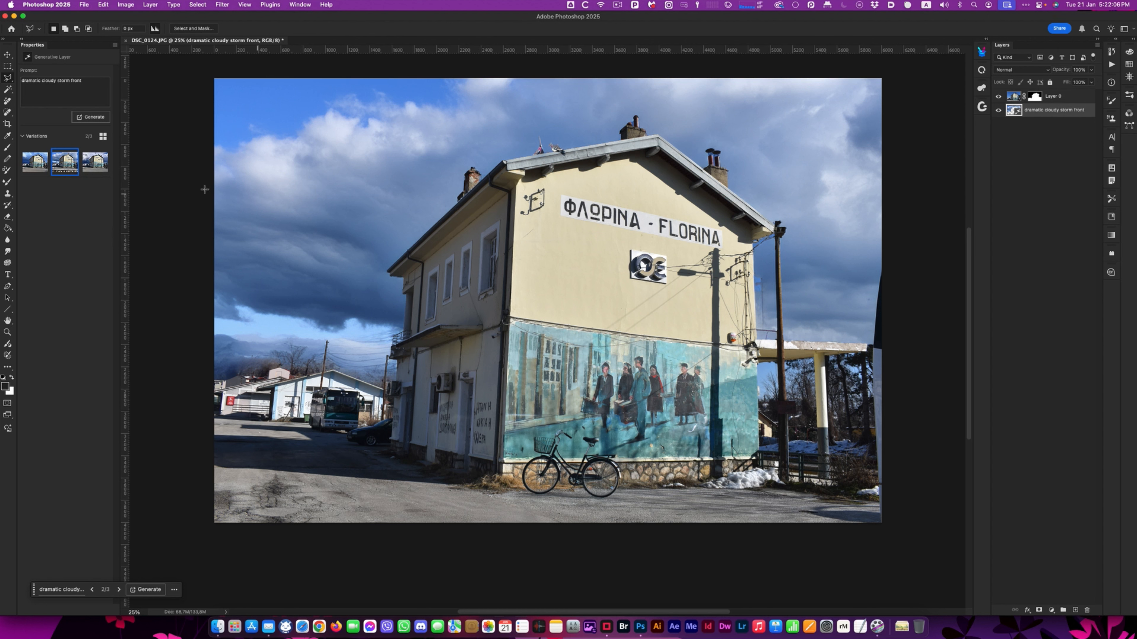
{"action": "left_click", "coordinate": [87, 172]}
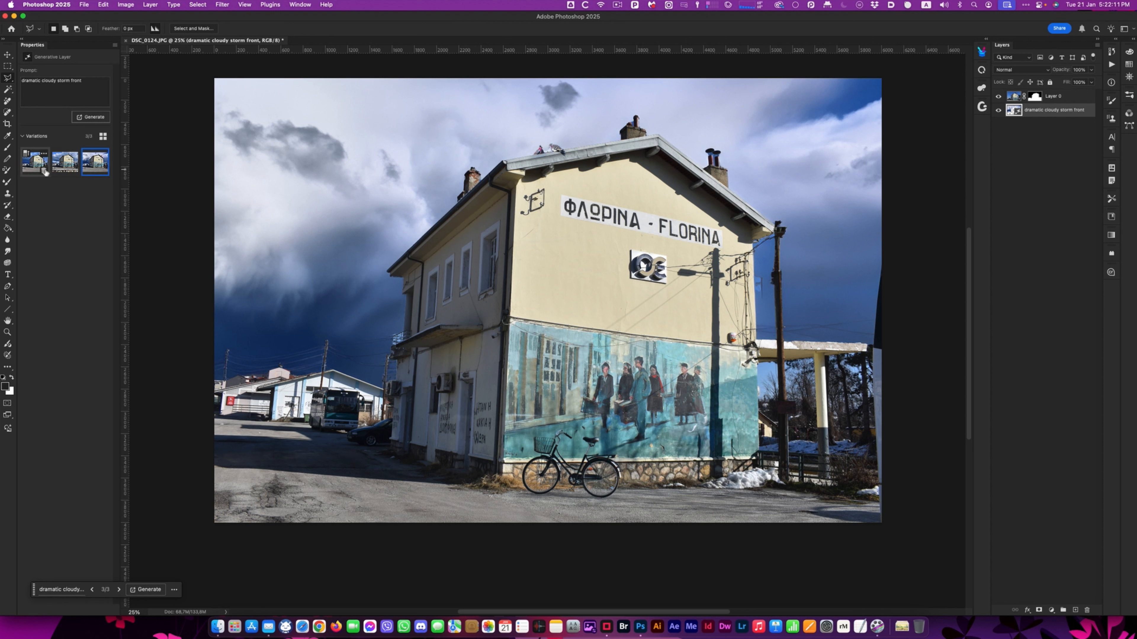
{"action": "left_click", "coordinate": [27, 172]}
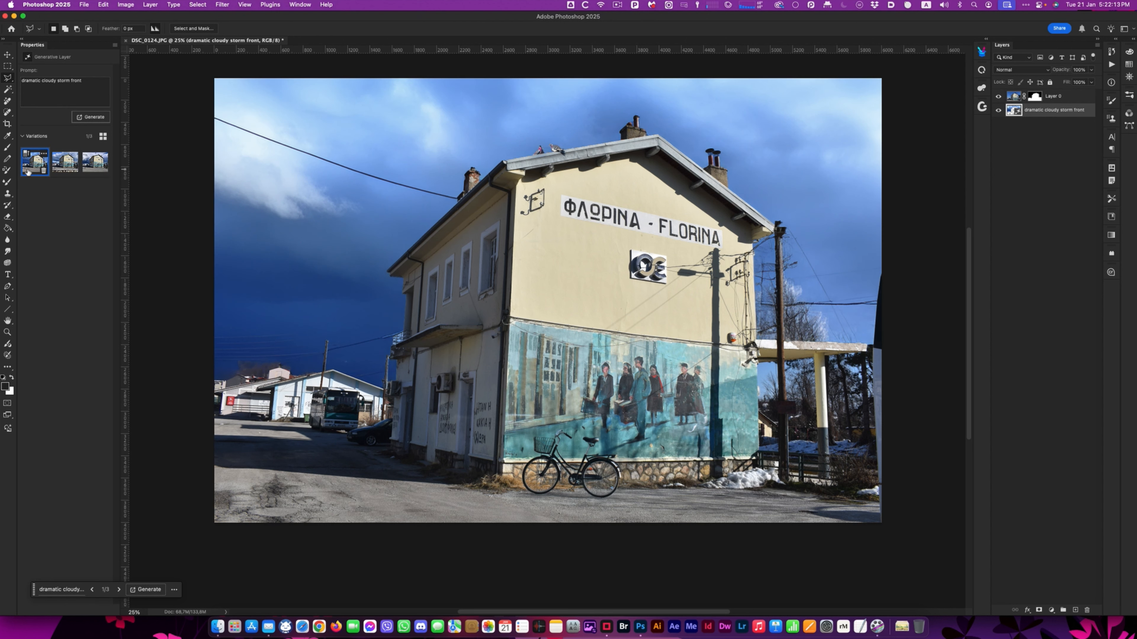
{"action": "left_click", "coordinate": [43, 154]}
{"action": "left_click", "coordinate": [87, 158]}
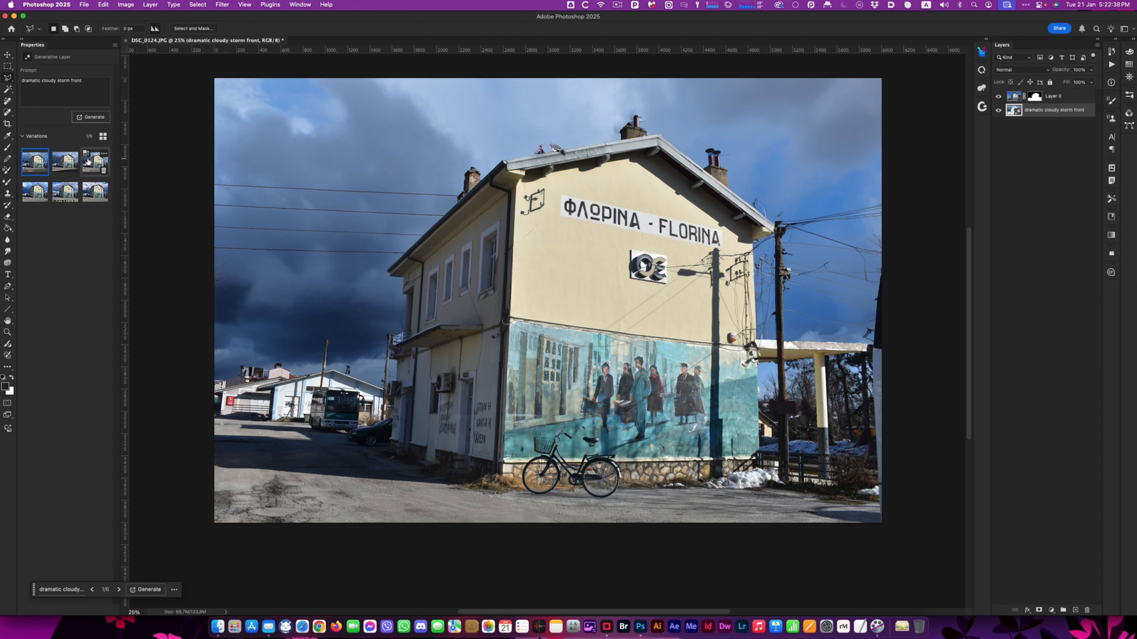
- Compare the enlarged set of sky variations and choose the sixth one for the background
{"action": "left_click", "coordinate": [60, 167]}
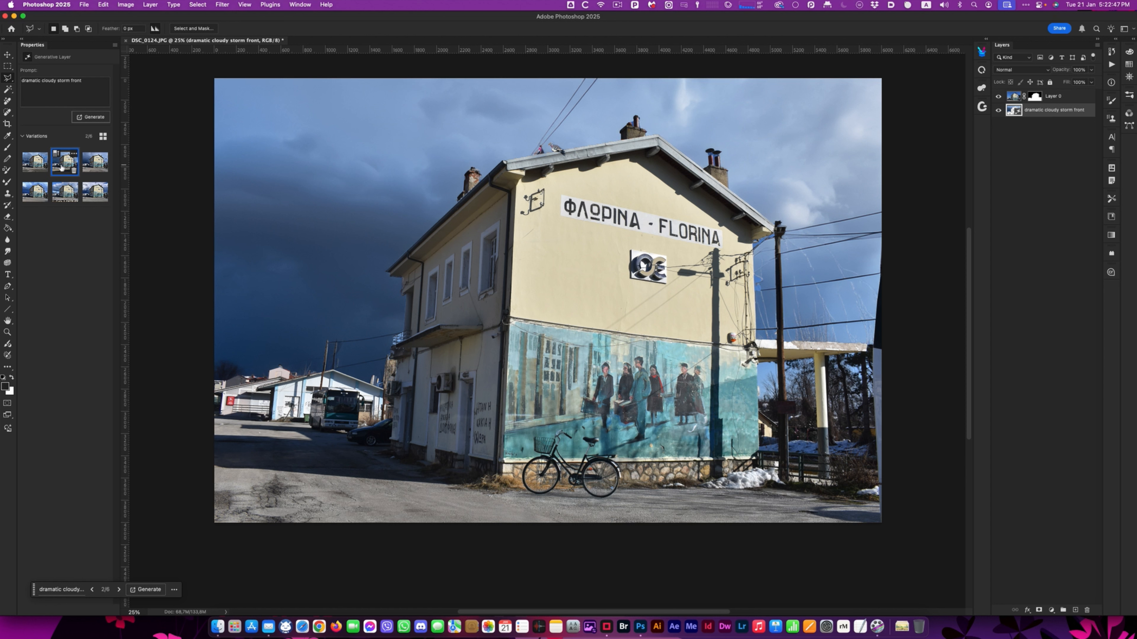
{"action": "left_click", "coordinate": [91, 165]}
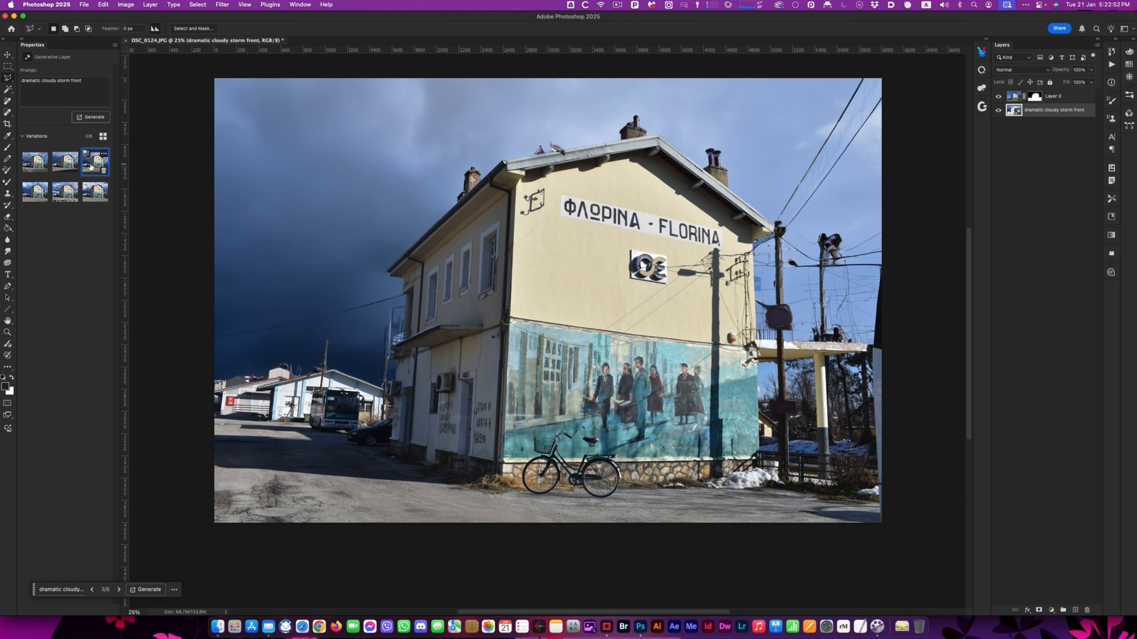
{"action": "left_click", "coordinate": [31, 202]}
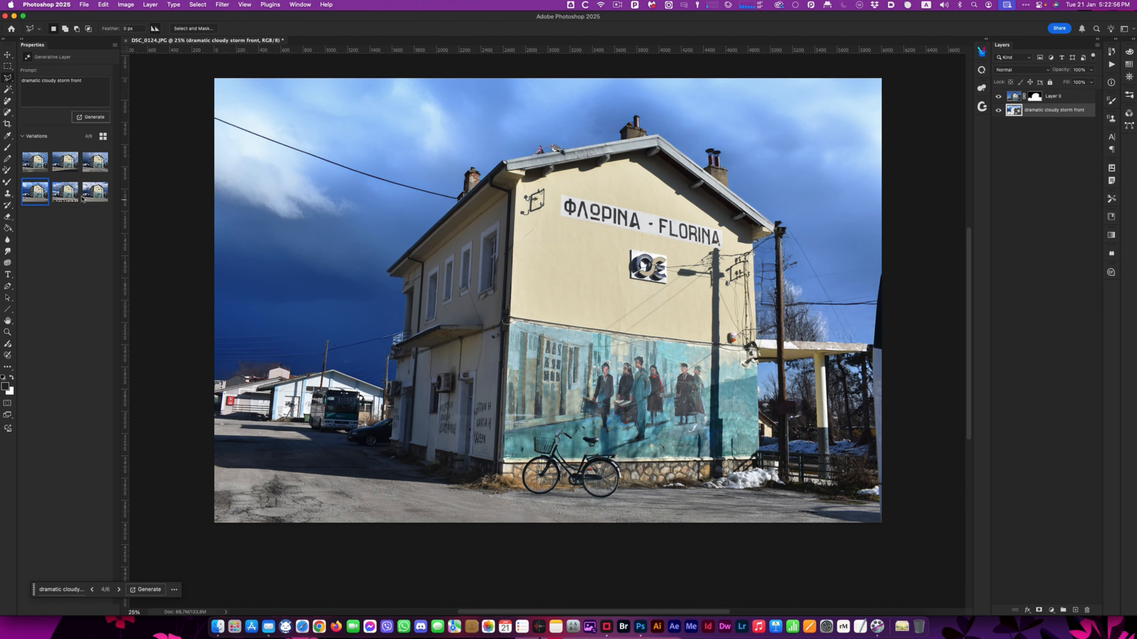
{"action": "left_click", "coordinate": [88, 198]}
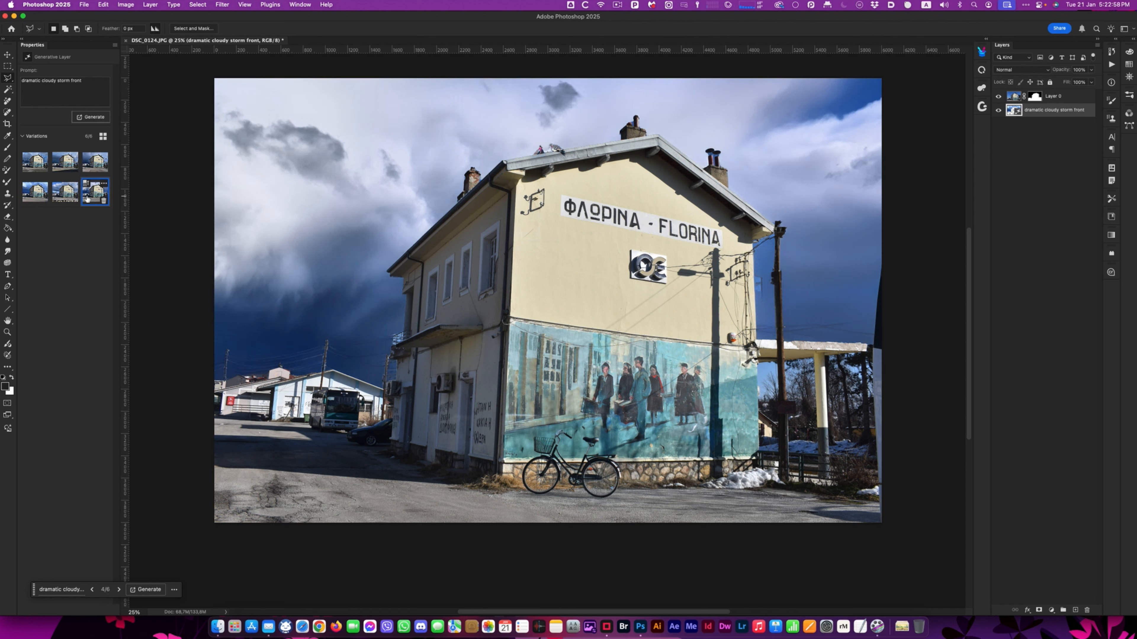